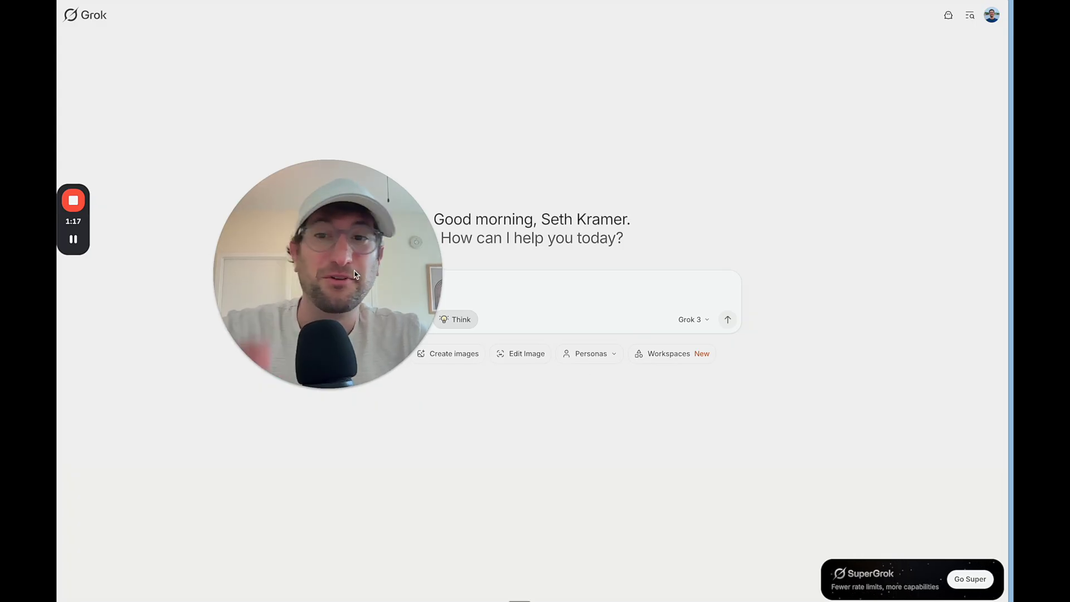
# - Paste 'Create a Product Requirements Document (PRD) for this app idea:' into Grok's prompt box
pyautogui.moveTo(354, 274); pyautogui.dragTo(903, 224)
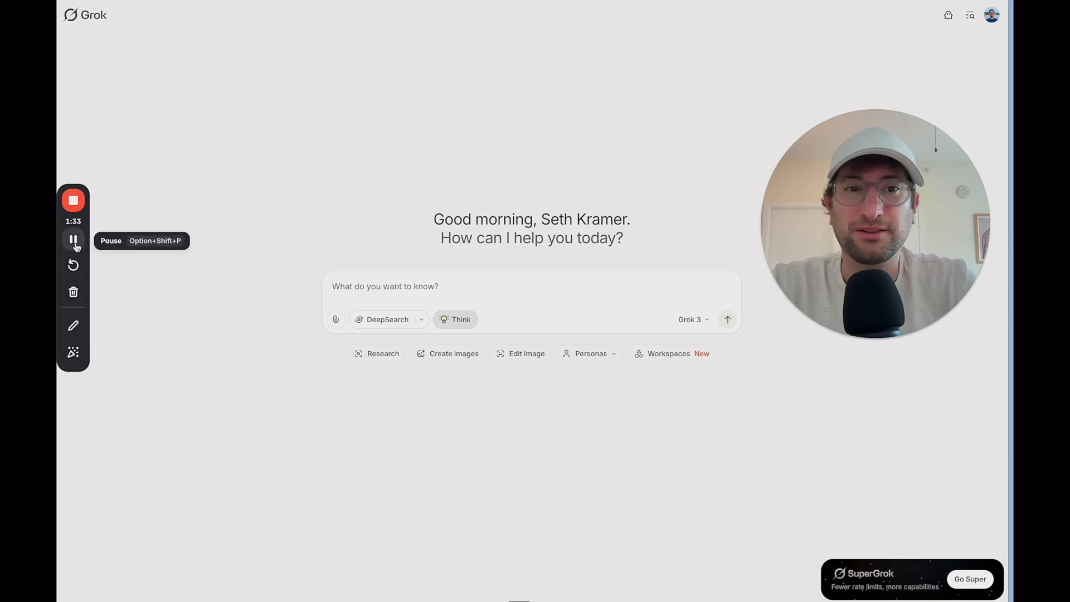
pyautogui.click(405, 279)
pyautogui.write('Create a Product Requirements Document (PRD) for this app idea:')
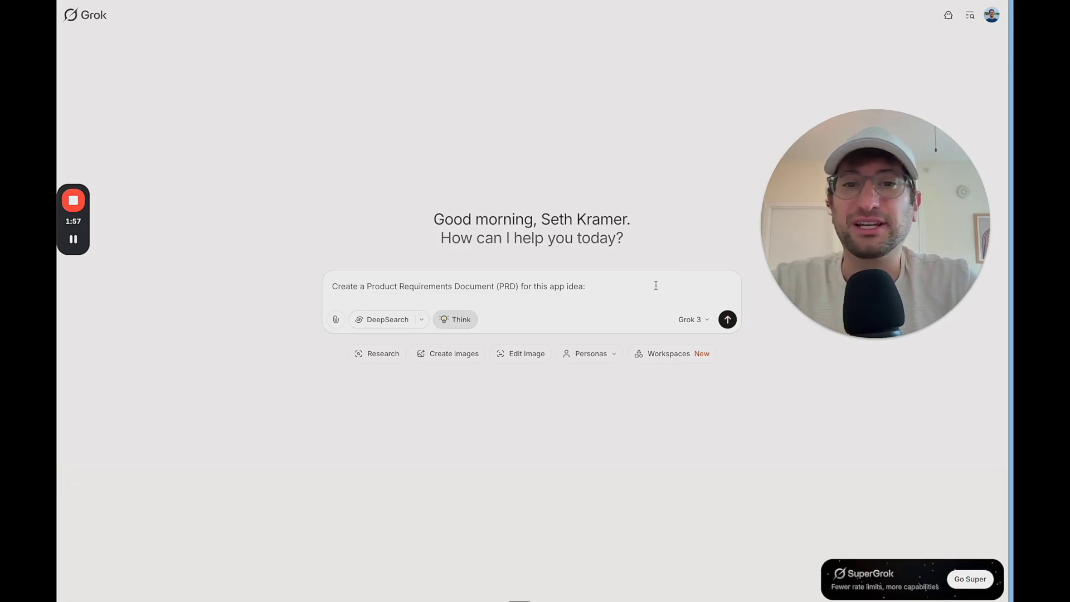
# - Paste the React dentist-scheduling web app idea and highlight its line to explain it
pyautogui.write('A web app using React that helps Dentists schedule appointments with their patients.  Include: - product overview - target users - user stories - functional requirements - success metrics')
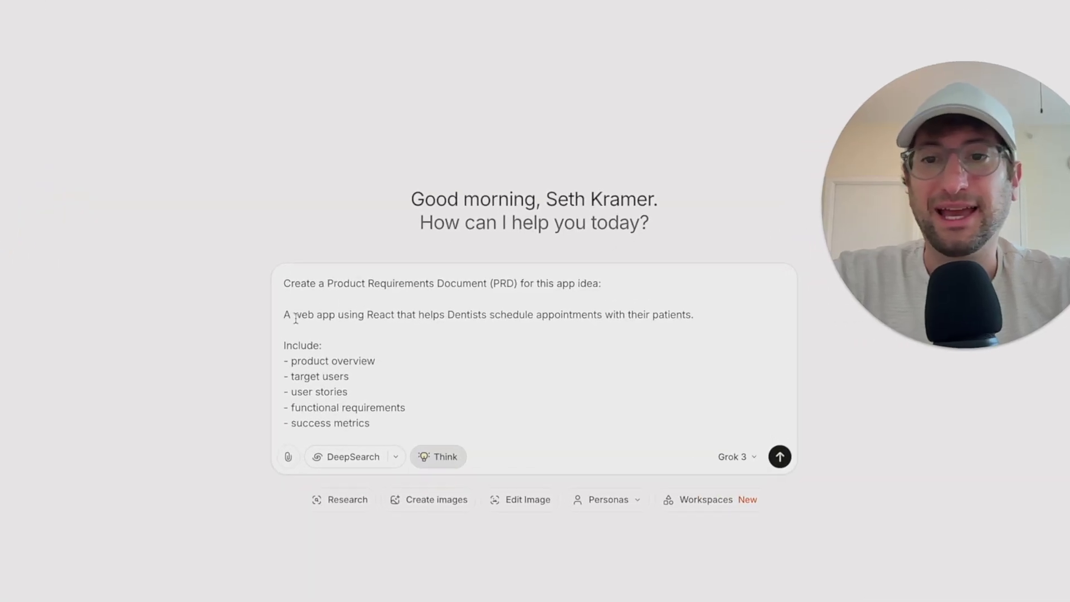
pyautogui.moveTo(284, 315); pyautogui.dragTo(366, 319)
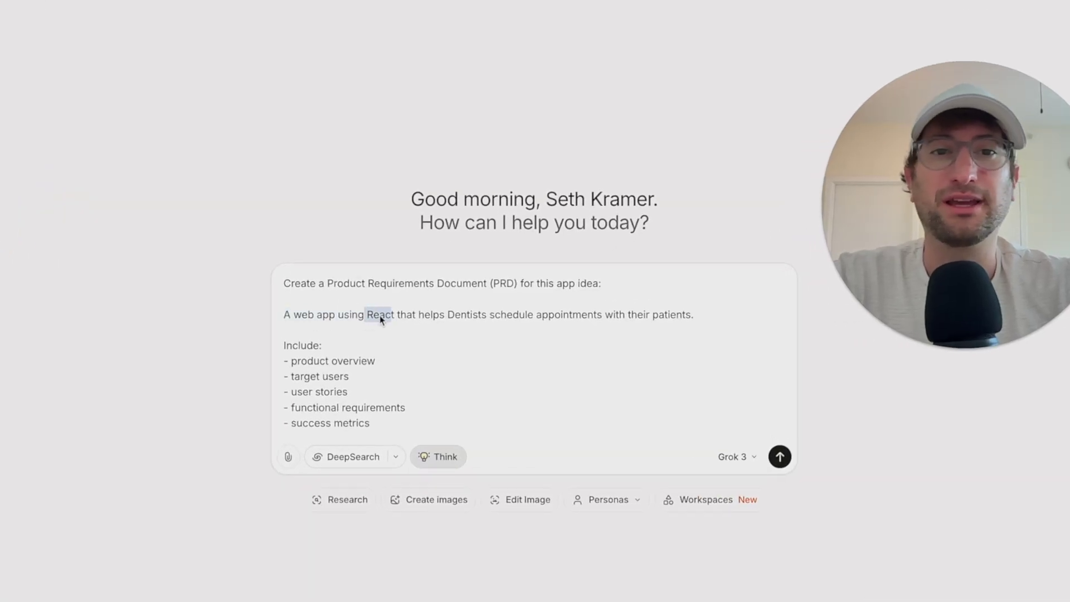
pyautogui.click(383, 321)
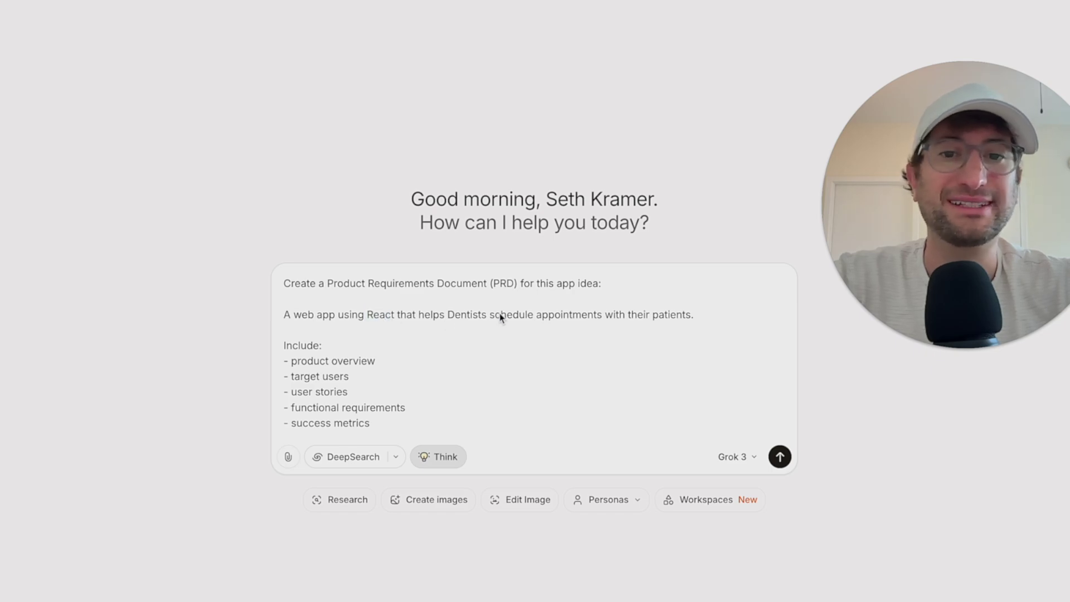
pyautogui.moveTo(700, 321); pyautogui.dragTo(282, 319)
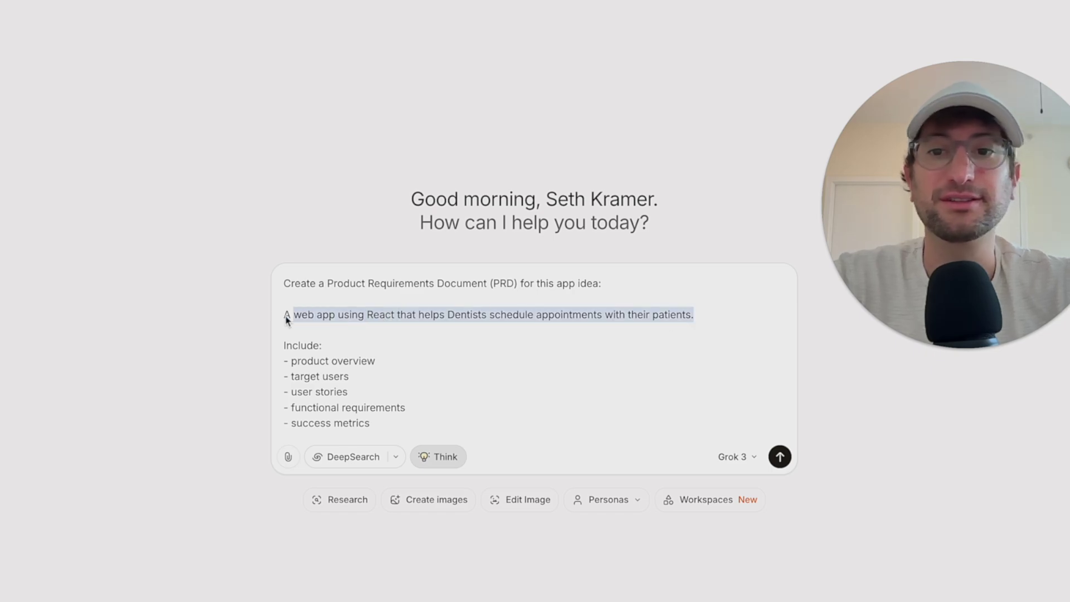
pyautogui.doubleClick(368, 320)
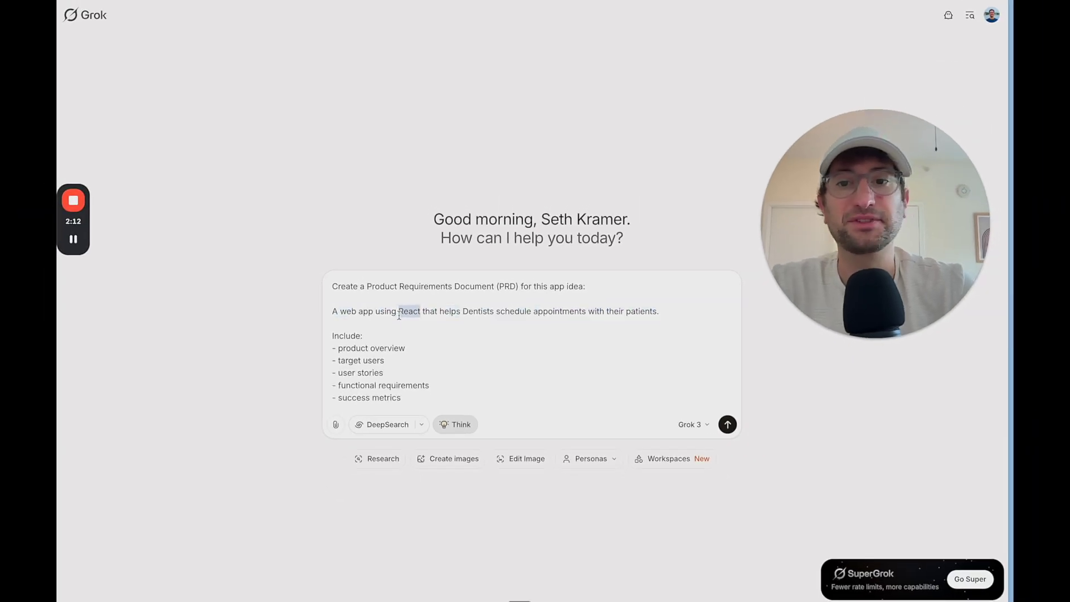
pyautogui.tripleClick(399, 314)
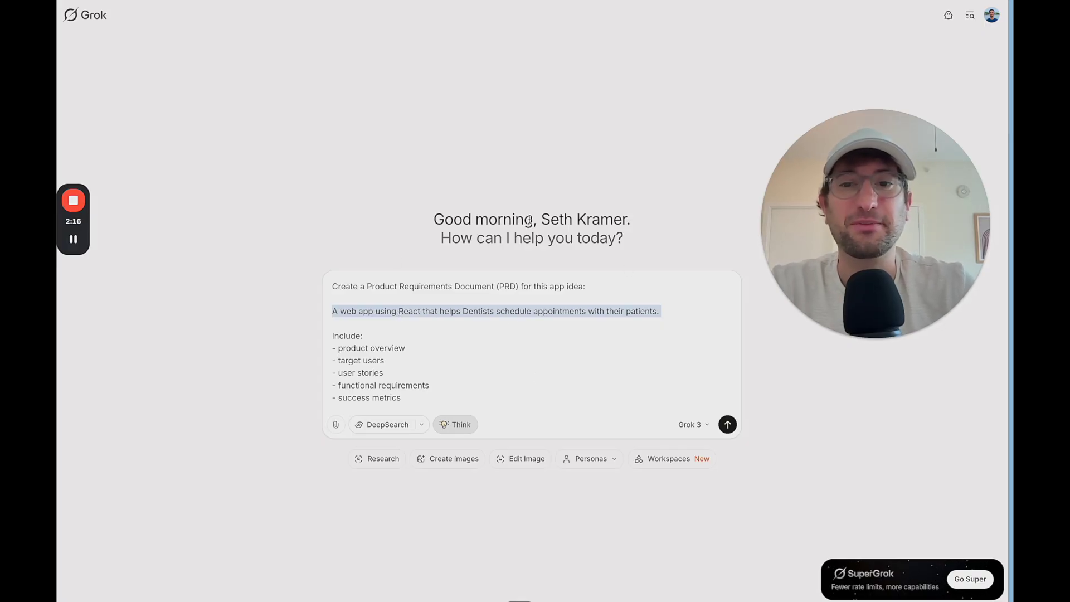
# - Highlight the five Include sections in turn, then toggle the Think option
pyautogui.tripleClick(345, 336)
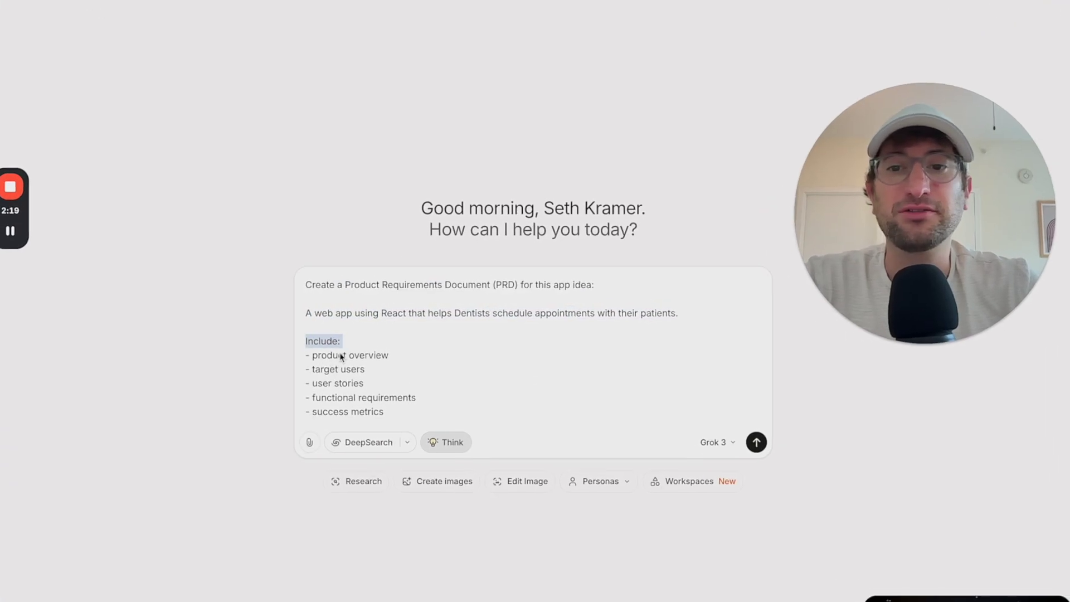
pyautogui.click(339, 348)
pyautogui.moveTo(294, 362); pyautogui.dragTo(409, 375)
pyautogui.moveTo(294, 394); pyautogui.dragTo(402, 409)
pyautogui.moveTo(290, 423); pyautogui.dragTo(371, 427)
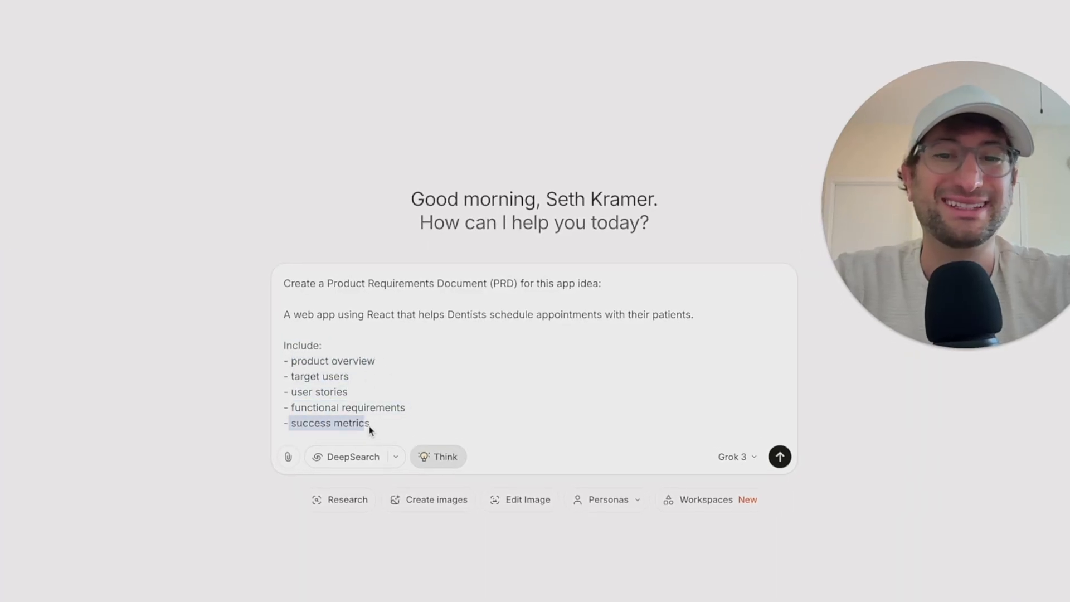
pyautogui.click(385, 426)
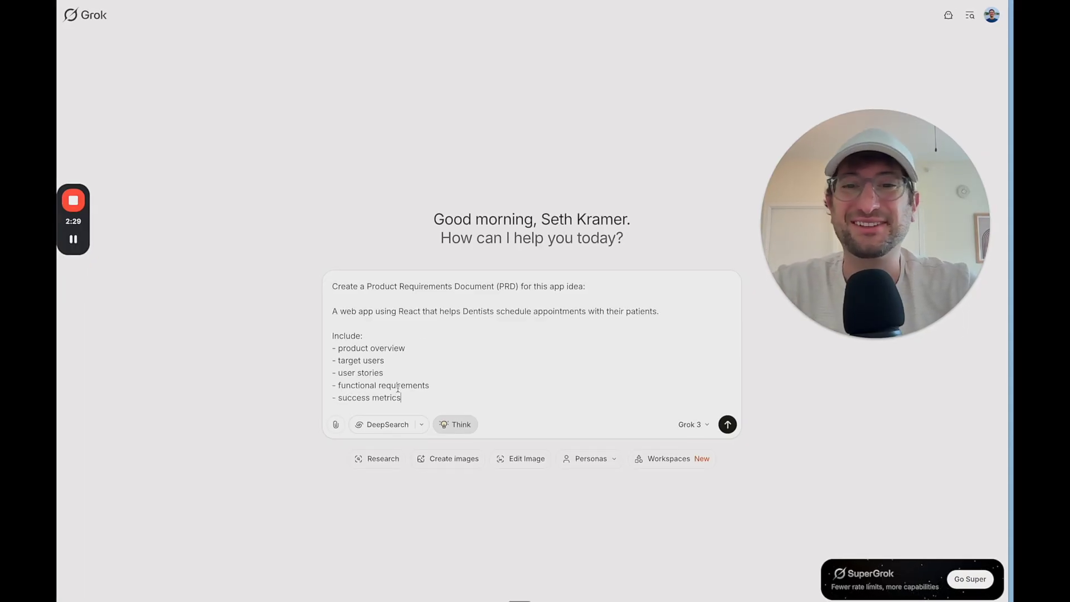
pyautogui.moveTo(410, 397); pyautogui.dragTo(311, 338)
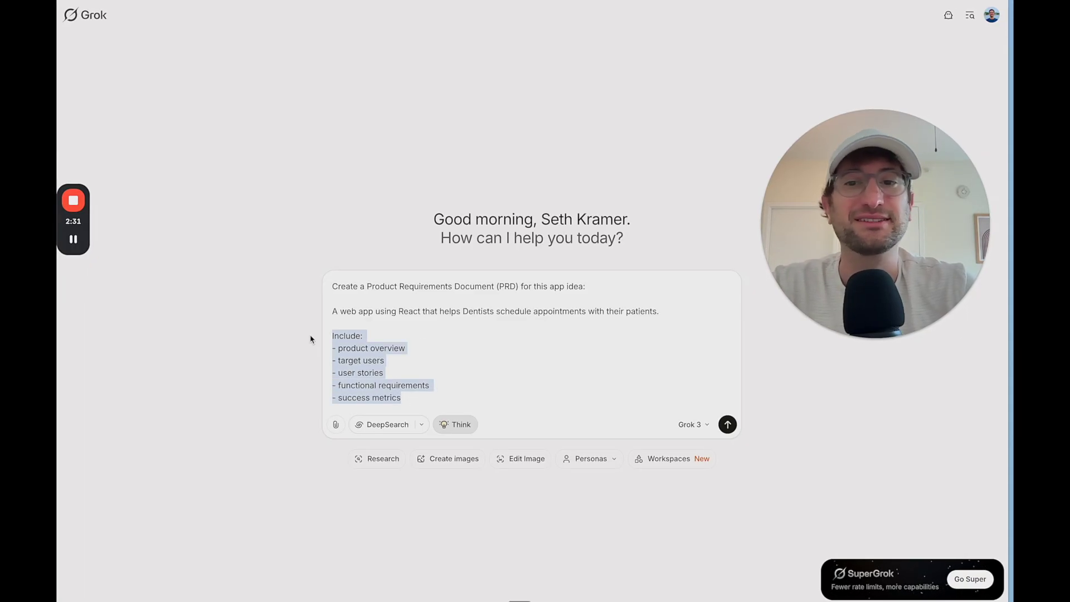
pyautogui.click(457, 427)
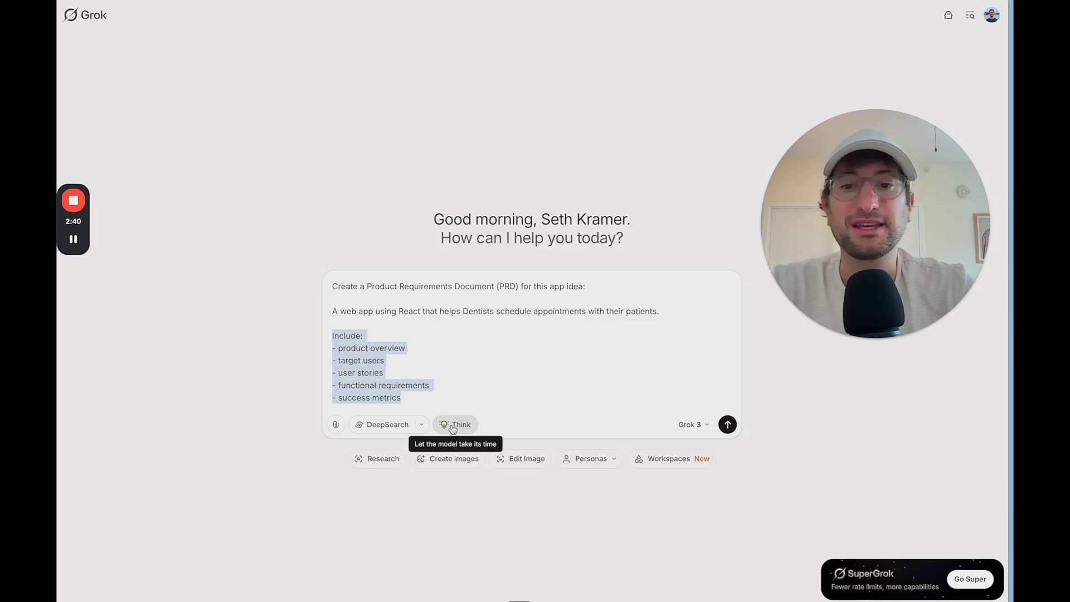
# - Turn Think mode on and send the dental scheduler PRD request to Grok
pyautogui.click(453, 426)
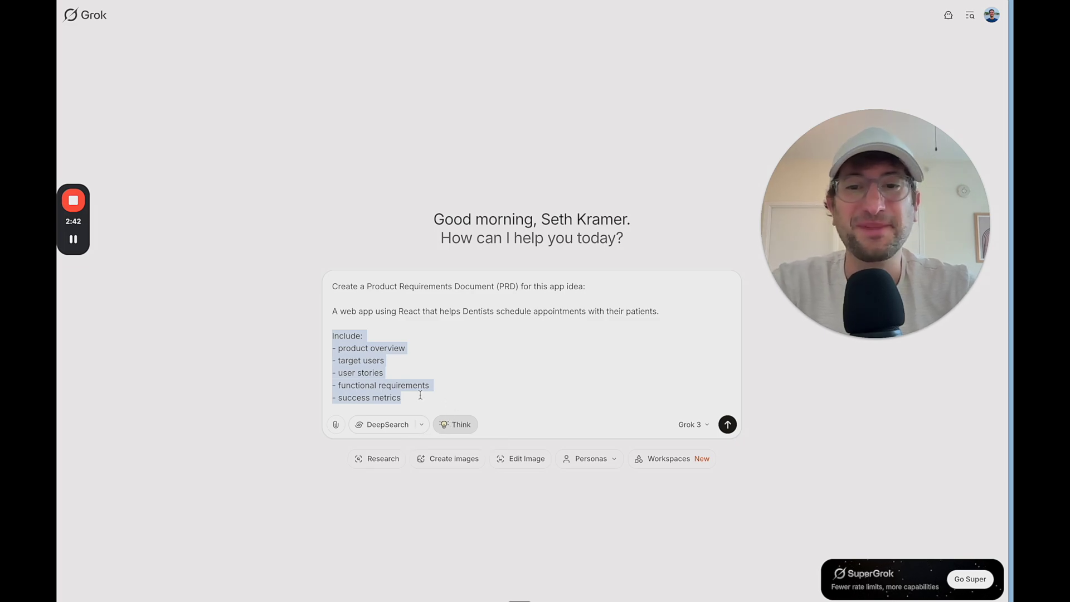
pyautogui.click(420, 395)
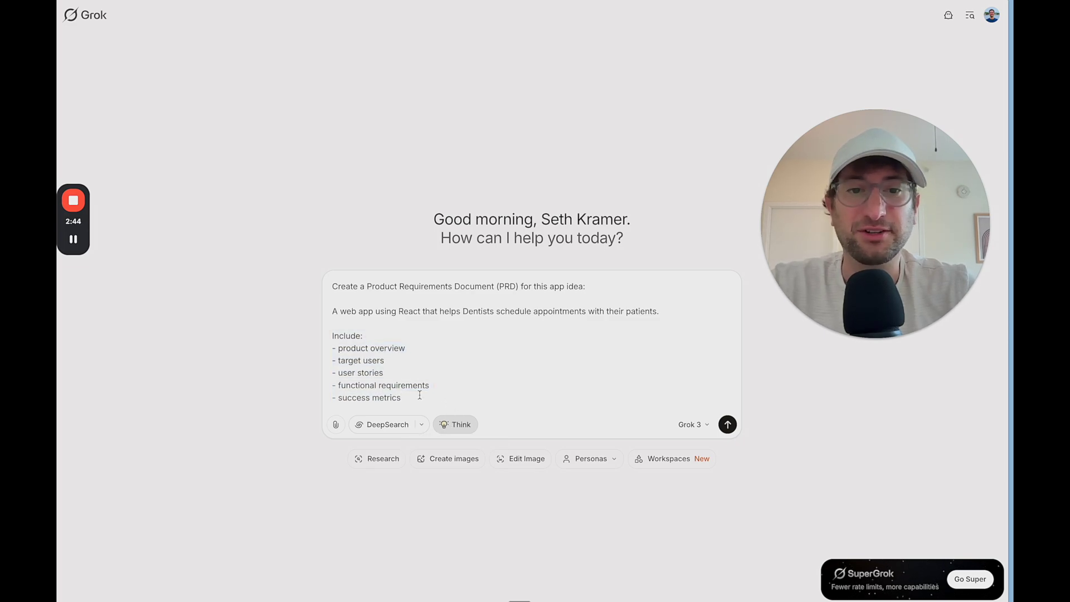
pyautogui.click(727, 425)
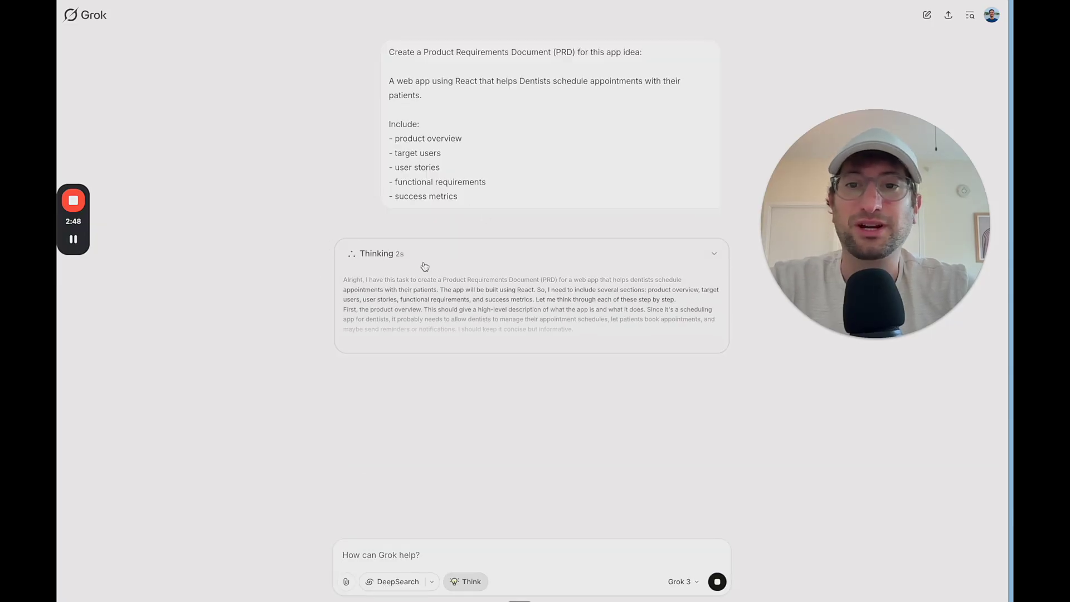
pyautogui.click(73, 239)
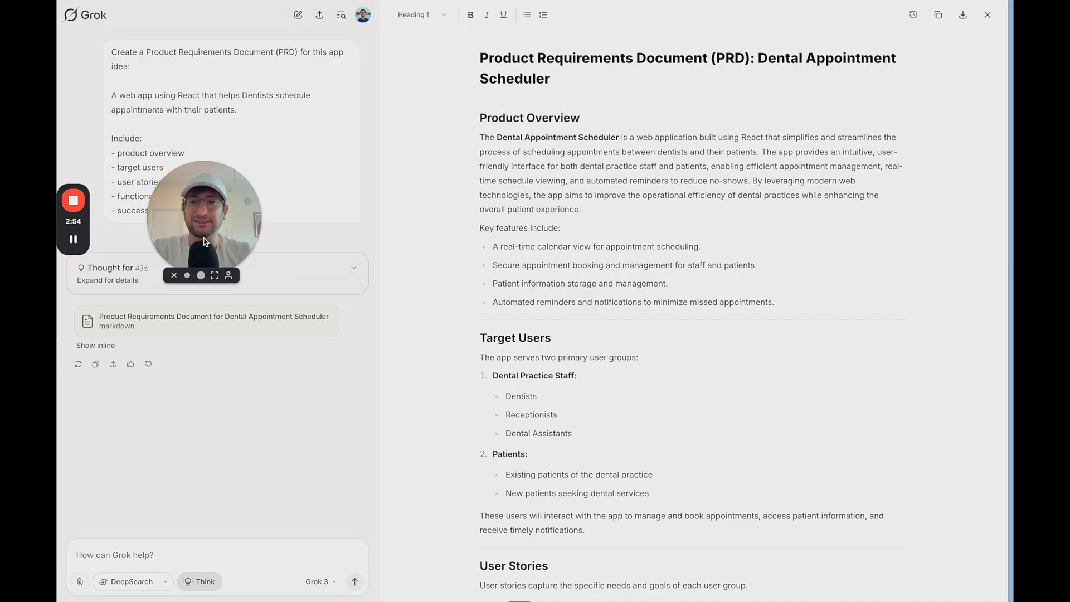
pyautogui.moveTo(201, 223); pyautogui.dragTo(189, 193)
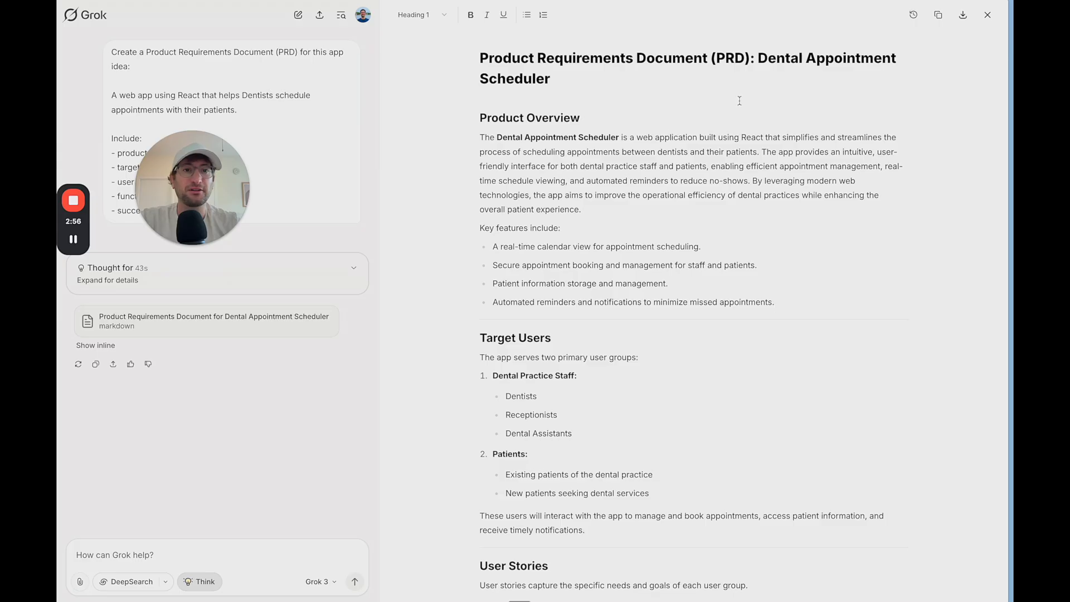
pyautogui.moveTo(568, 144); pyautogui.dragTo(519, 283)
pyautogui.scroll(-3, 518, 283)
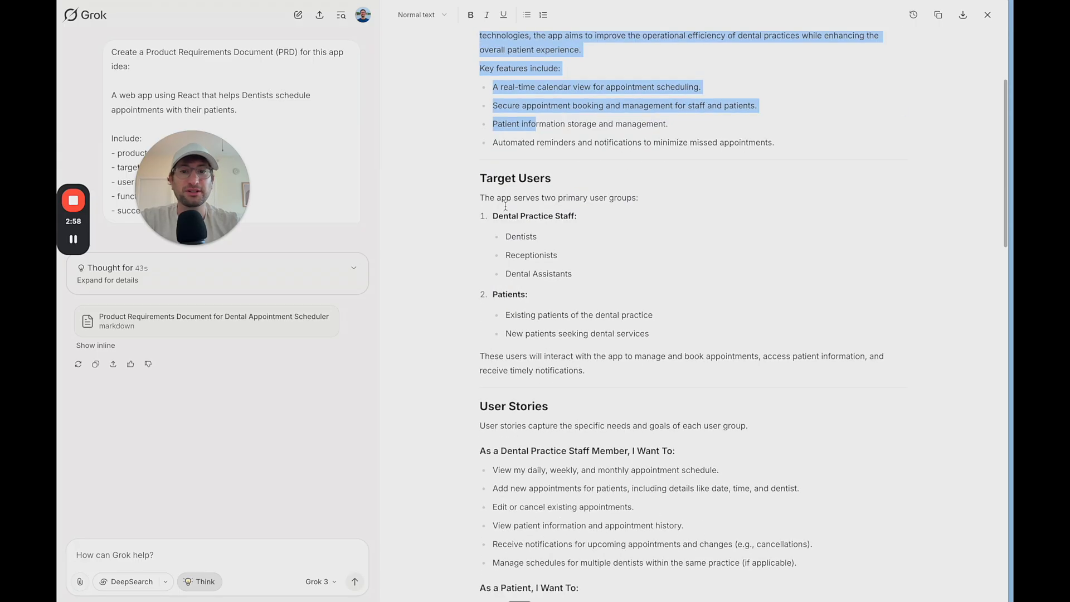
pyautogui.moveTo(492, 216); pyautogui.dragTo(511, 314)
pyautogui.scroll(-5, 511, 314)
pyautogui.moveTo(492, 234); pyautogui.dragTo(786, 413)
pyautogui.scroll(-6, 786, 414)
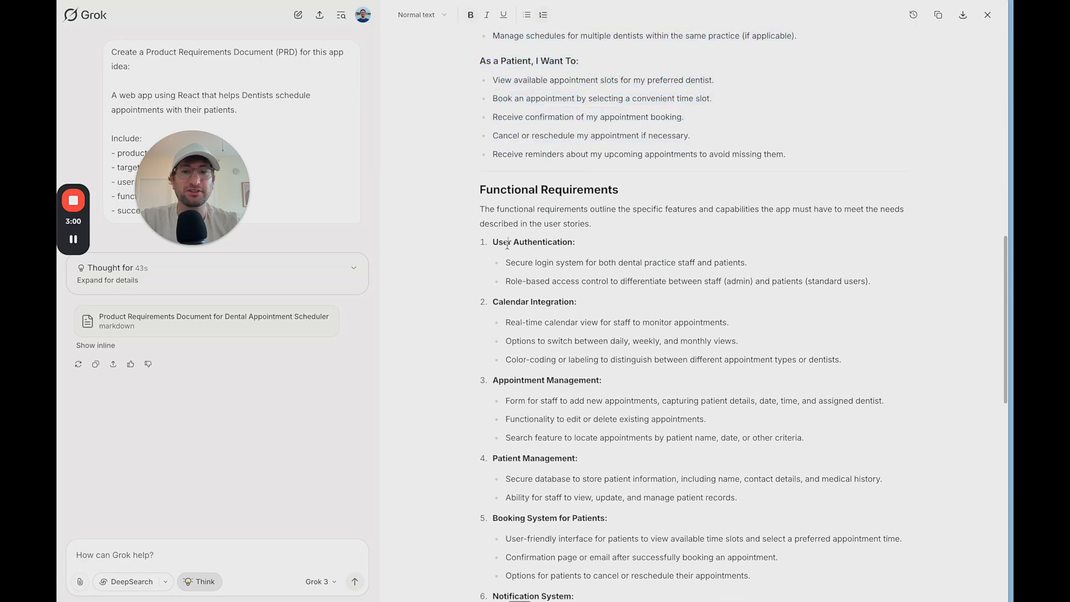
pyautogui.moveTo(508, 242); pyautogui.dragTo(518, 503)
pyautogui.scroll(-5, 517, 504)
pyautogui.scroll(2, 529, 446)
pyautogui.scroll(-5, 547, 400)
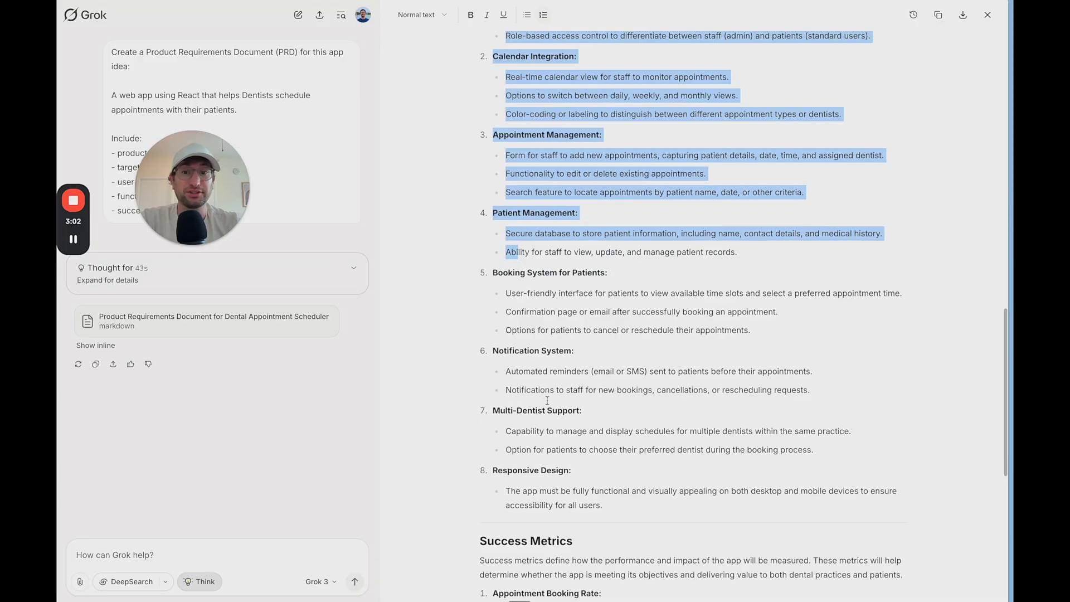
pyautogui.moveTo(524, 308); pyautogui.dragTo(530, 504)
pyautogui.scroll(-3, 527, 507)
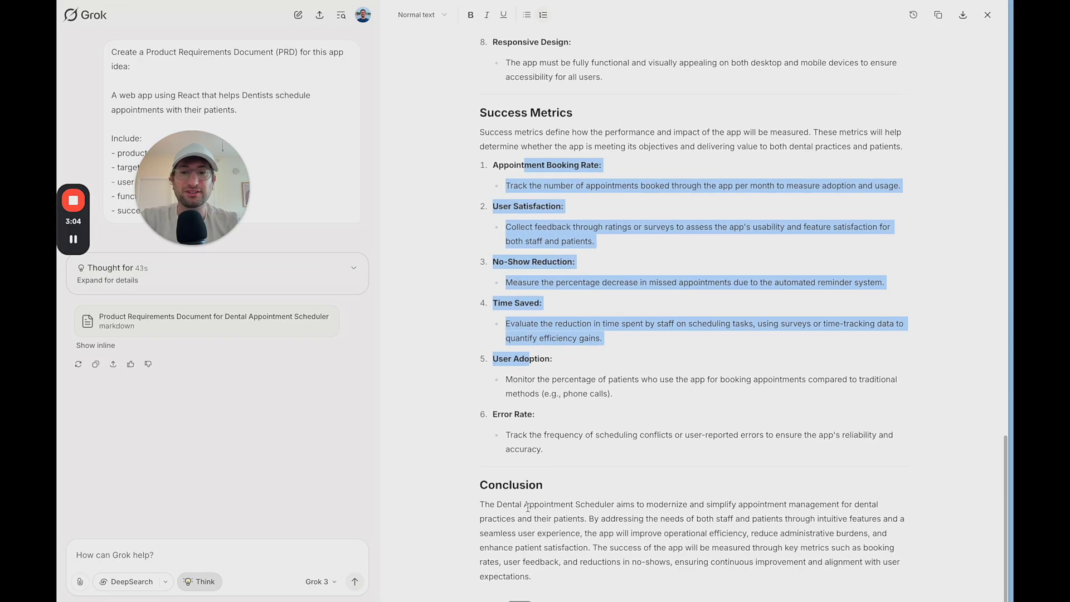
pyautogui.tripleClick(528, 507)
pyautogui.scroll(15, 558, 390)
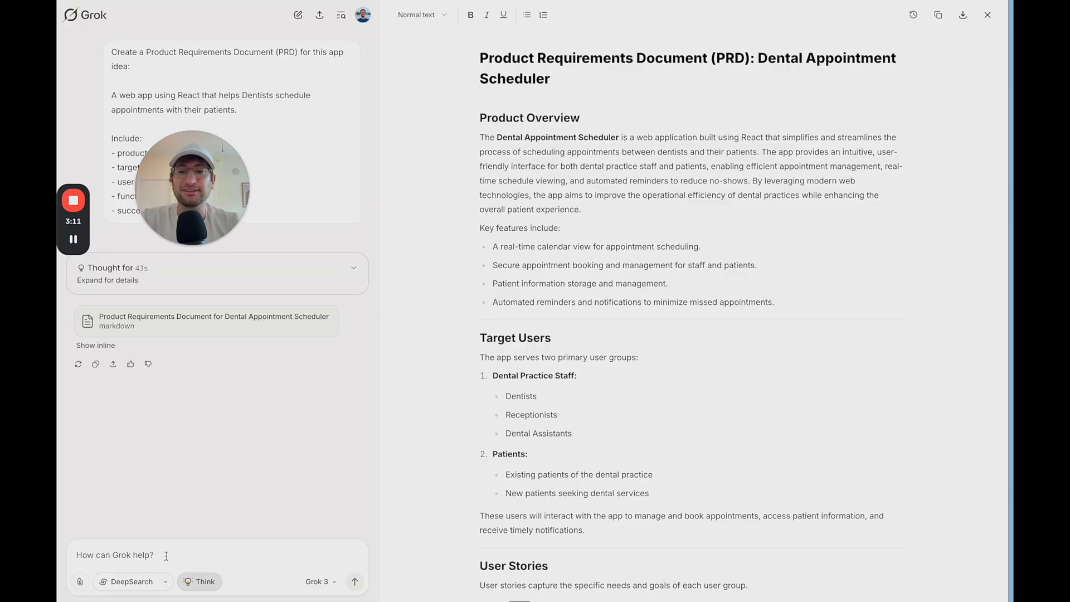
pyautogui.scroll(-20, 618, 347)
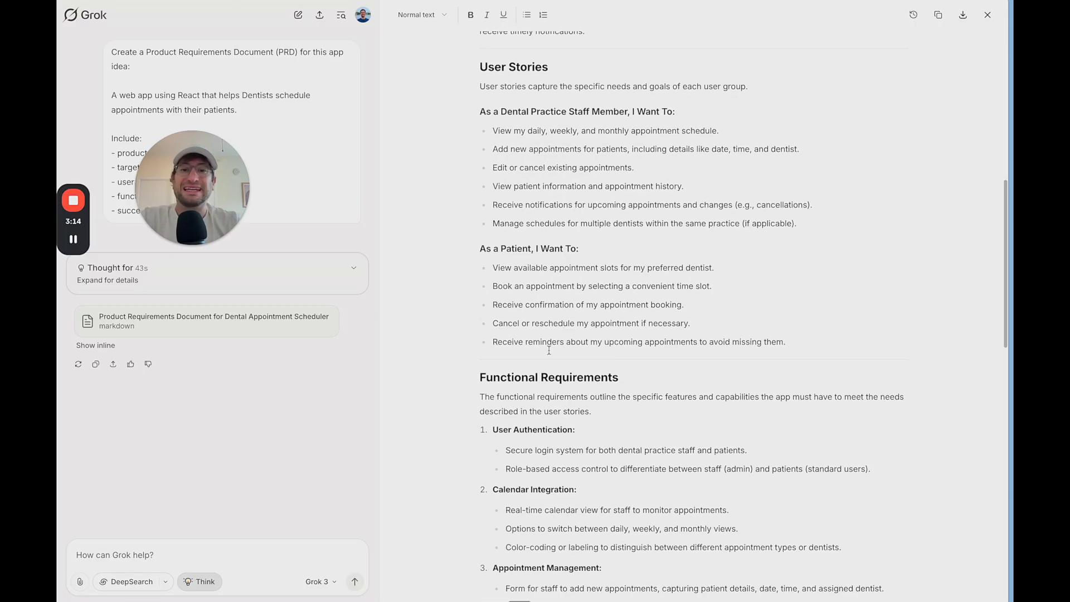
pyautogui.scroll(3, 624, 184)
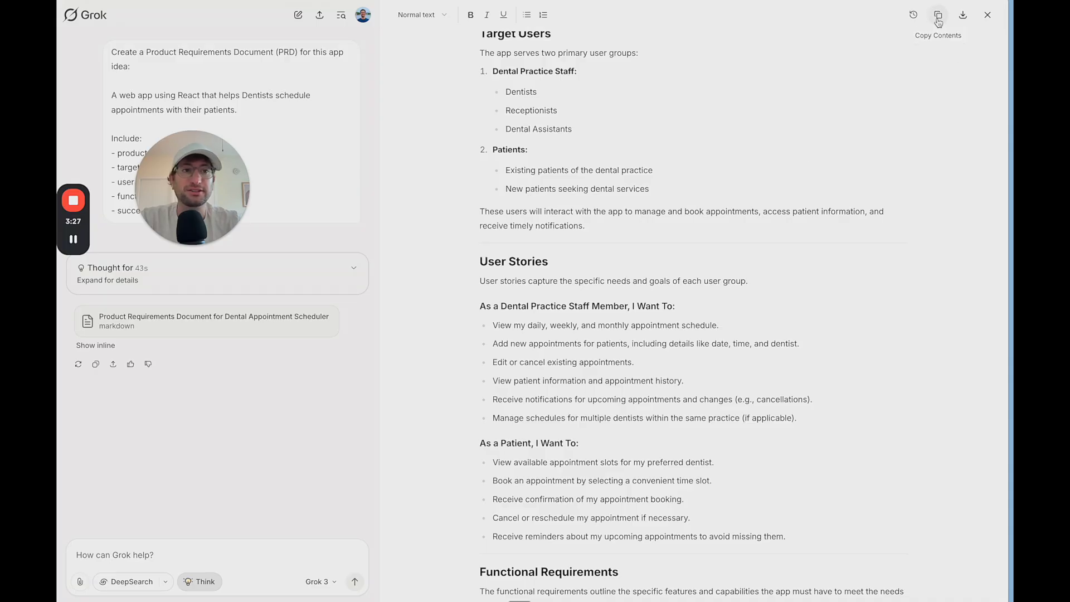
# - Copy the Dental Appointment Scheduler PRD from Grok, paste it into Bolt's prompt, and select it all
pyautogui.click(939, 23)
pyautogui.hotkey('ctrl', 'Tab')
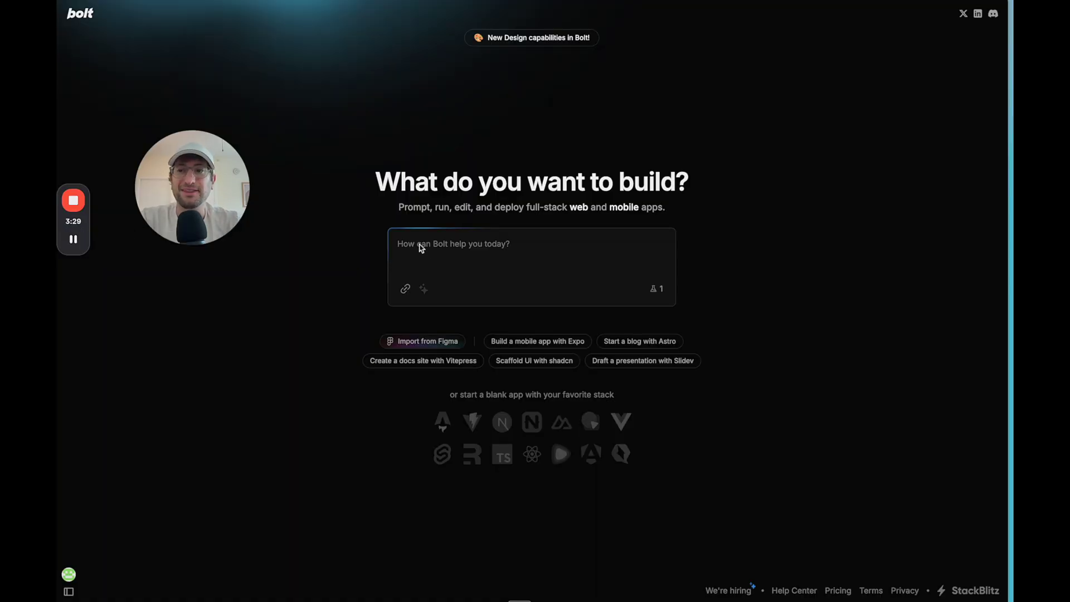
pyautogui.hotkey('ctrl', 'v')
pyautogui.scroll(5, 453, 257)
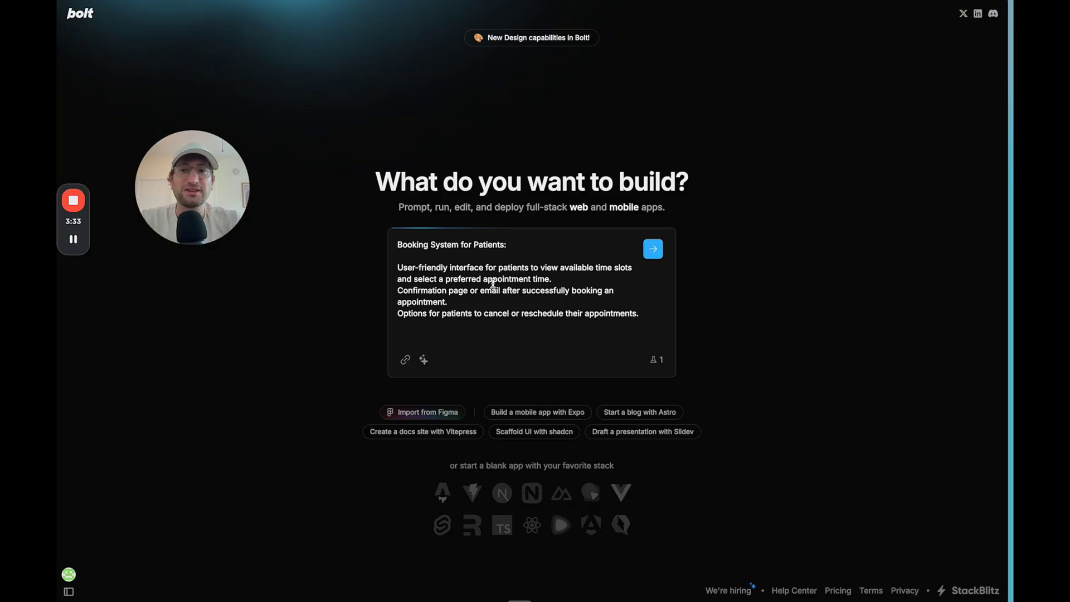
pyautogui.scroll(-5, 469, 273)
pyautogui.scroll(5, 467, 273)
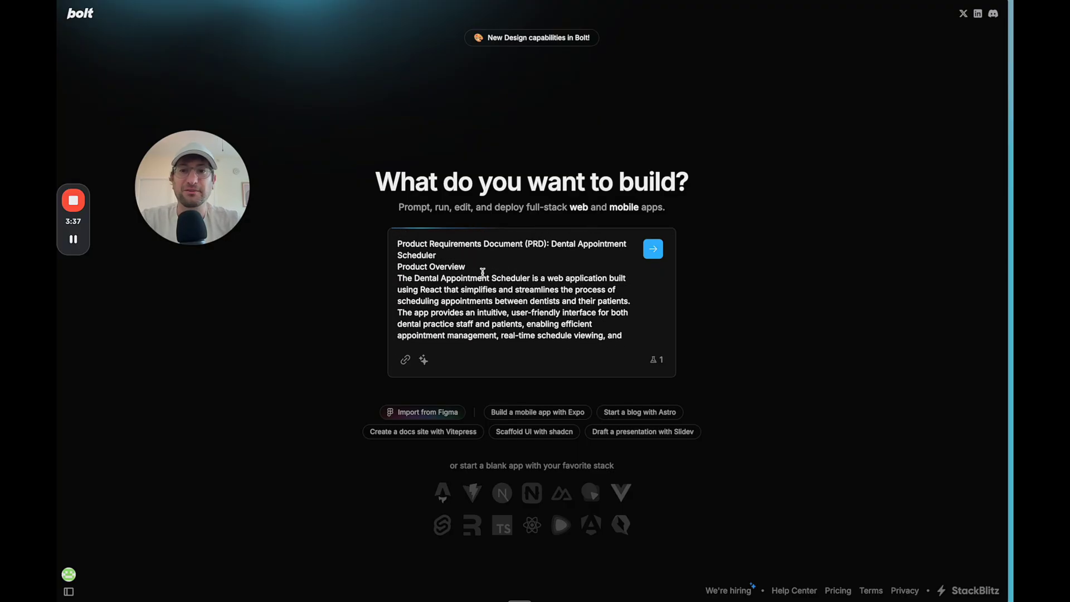
pyautogui.hotkey('ctrl', 'a')
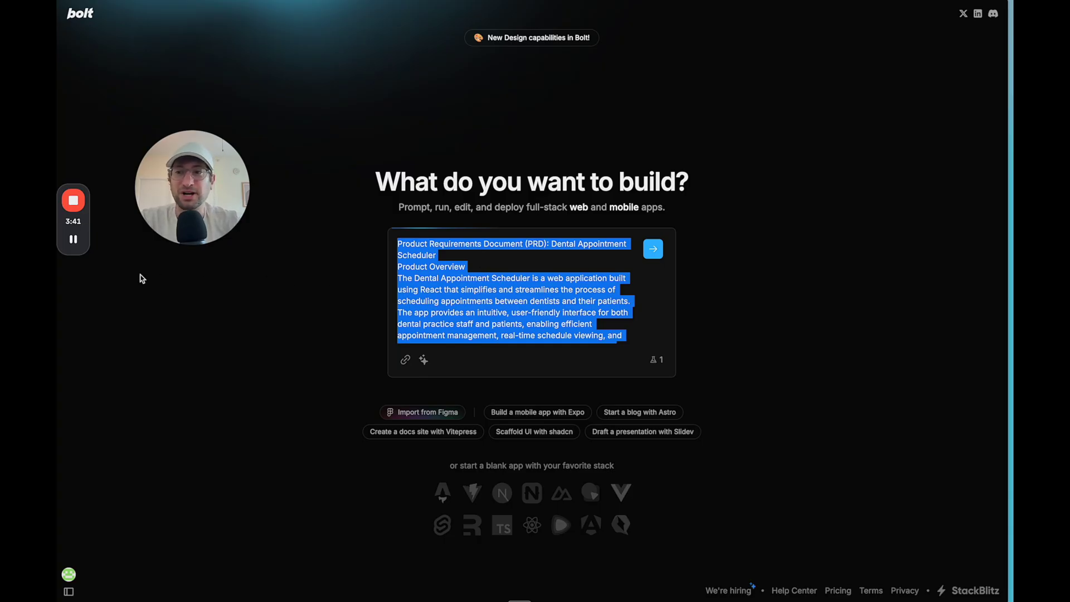
pyautogui.moveTo(204, 187); pyautogui.dragTo(258, 231)
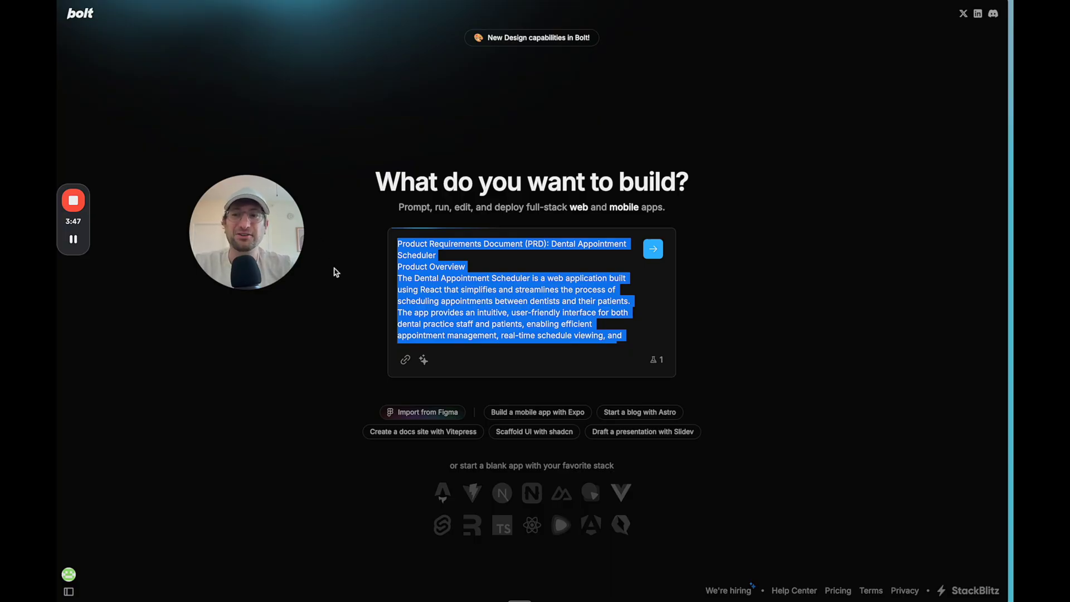
pyautogui.moveTo(271, 229); pyautogui.dragTo(274, 202)
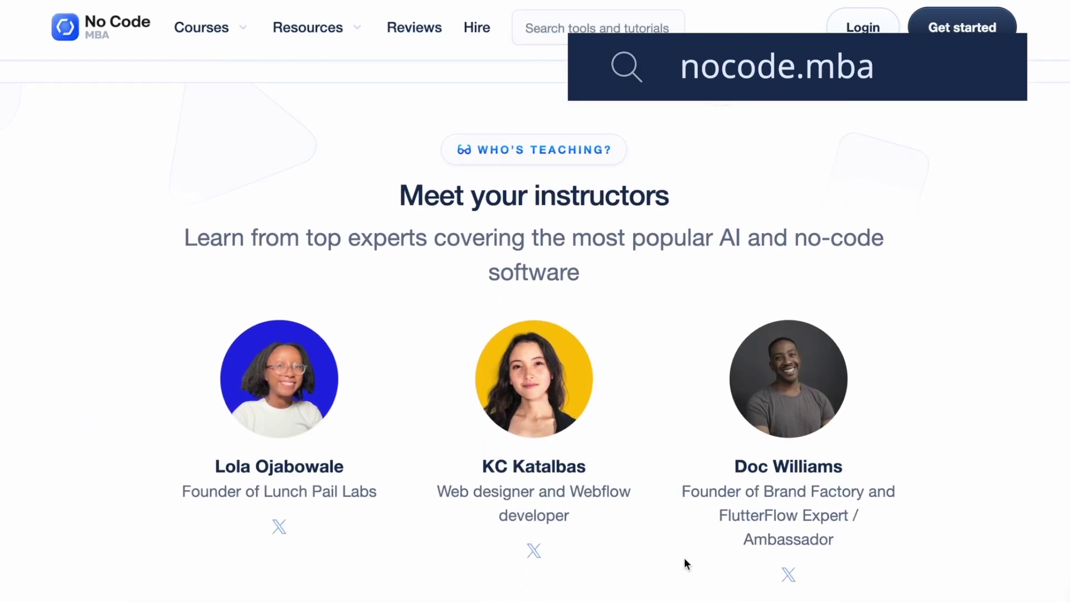
pyautogui.scroll(-3, 685, 562)
pyautogui.scroll(-7, 684, 557)
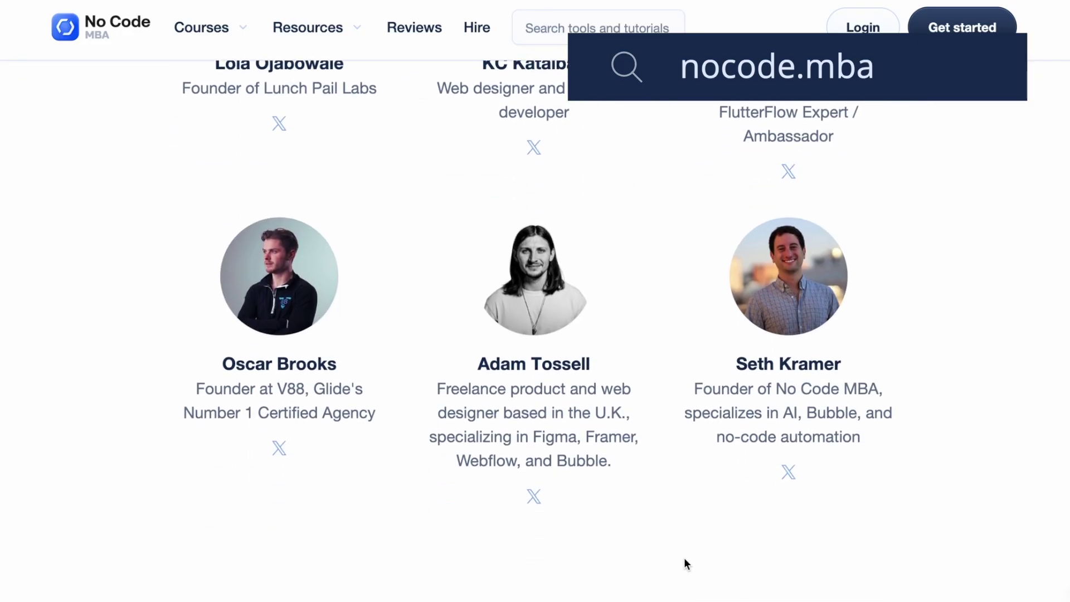
pyautogui.scroll(-8, 687, 563)
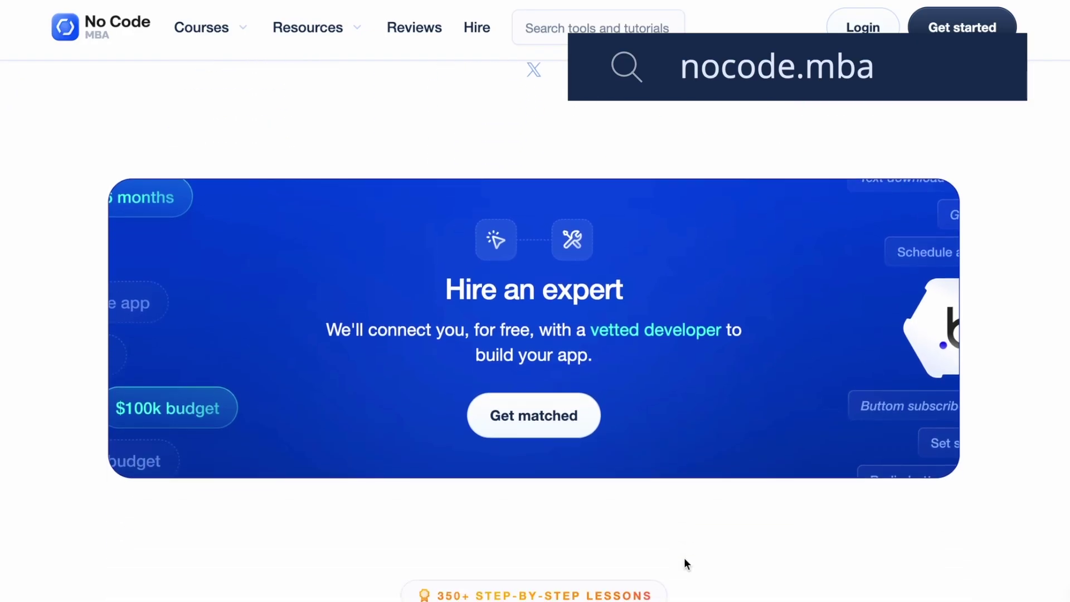
pyautogui.scroll(-8, 684, 558)
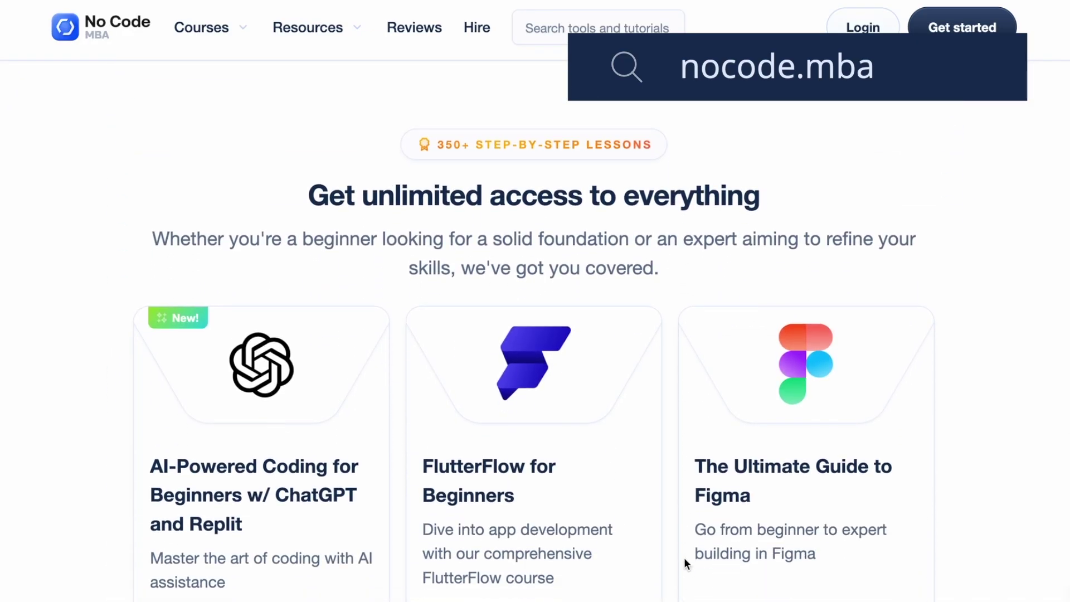
pyautogui.scroll(-10, 684, 558)
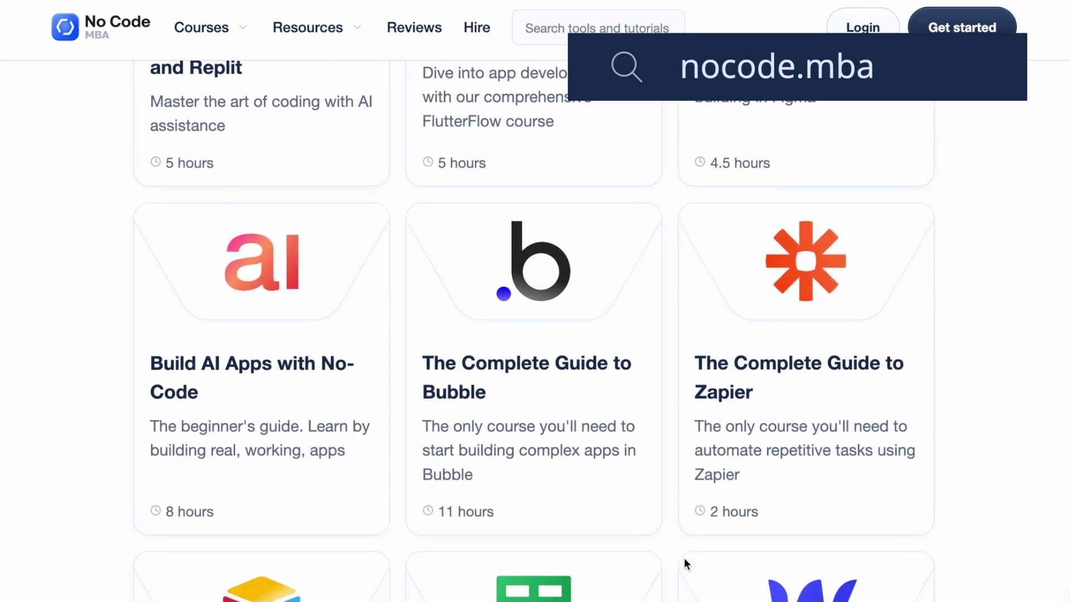
pyautogui.scroll(-12, 685, 562)
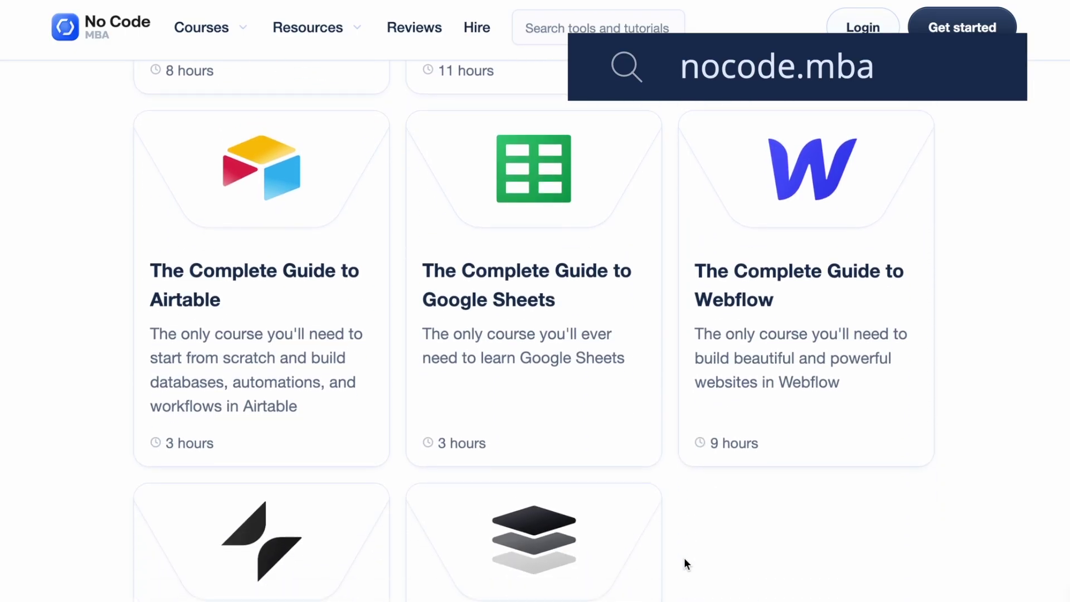
pyautogui.scroll(-7, 684, 558)
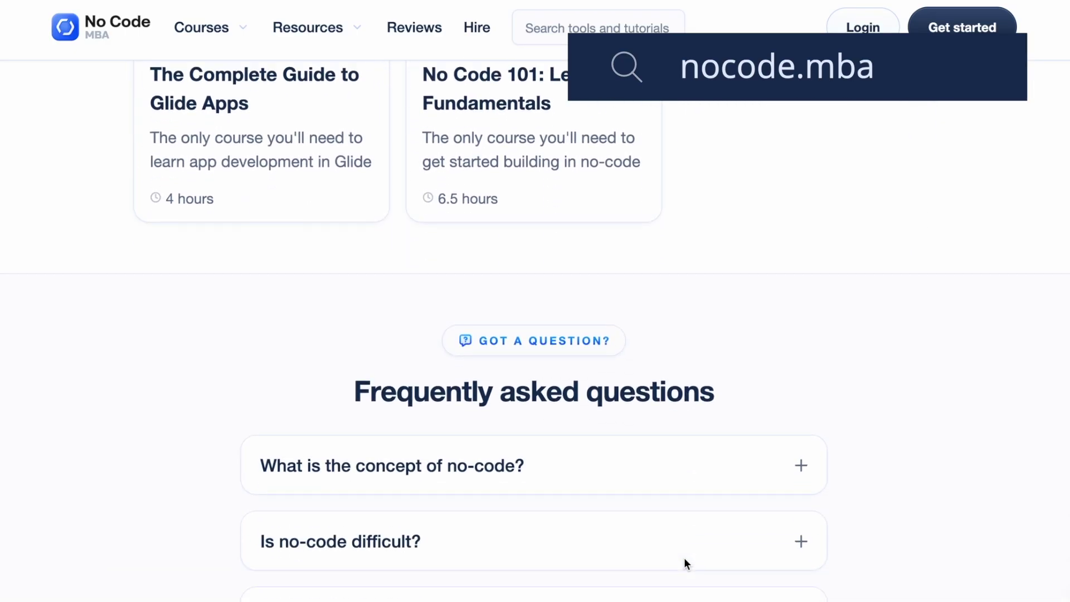